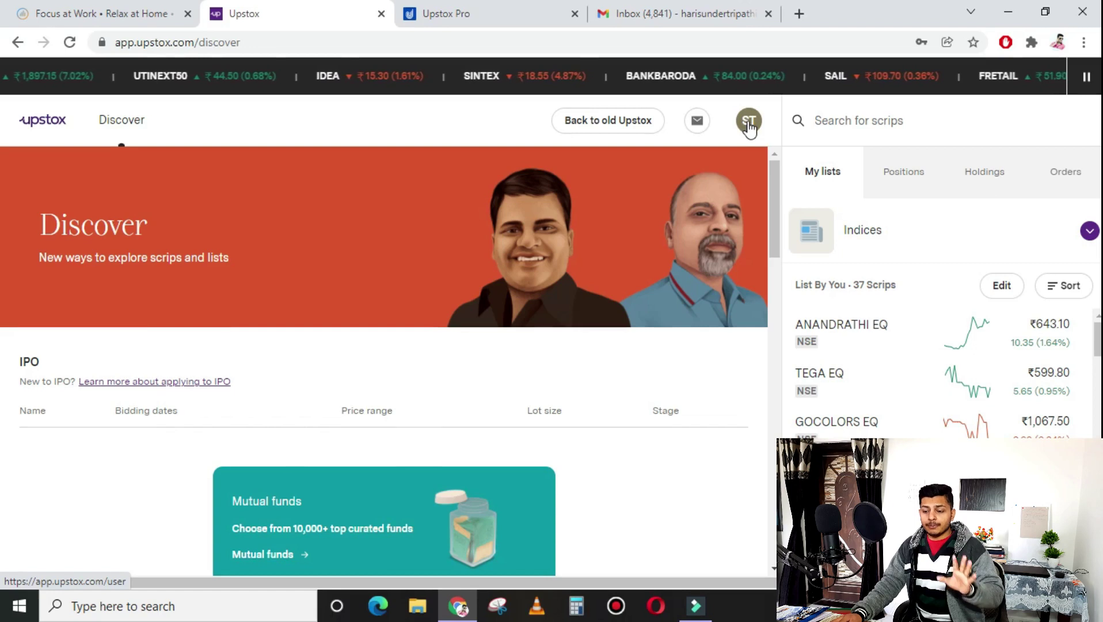
- Open the account closure request form from the account profile's Account Closure section
left_click(749, 122)
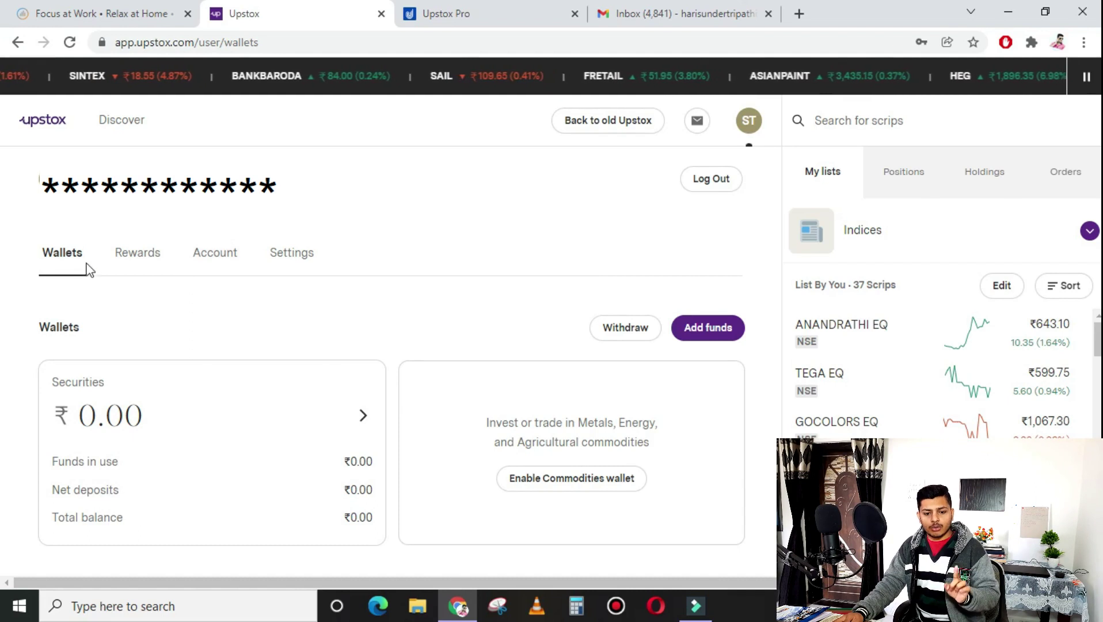
left_click(217, 256)
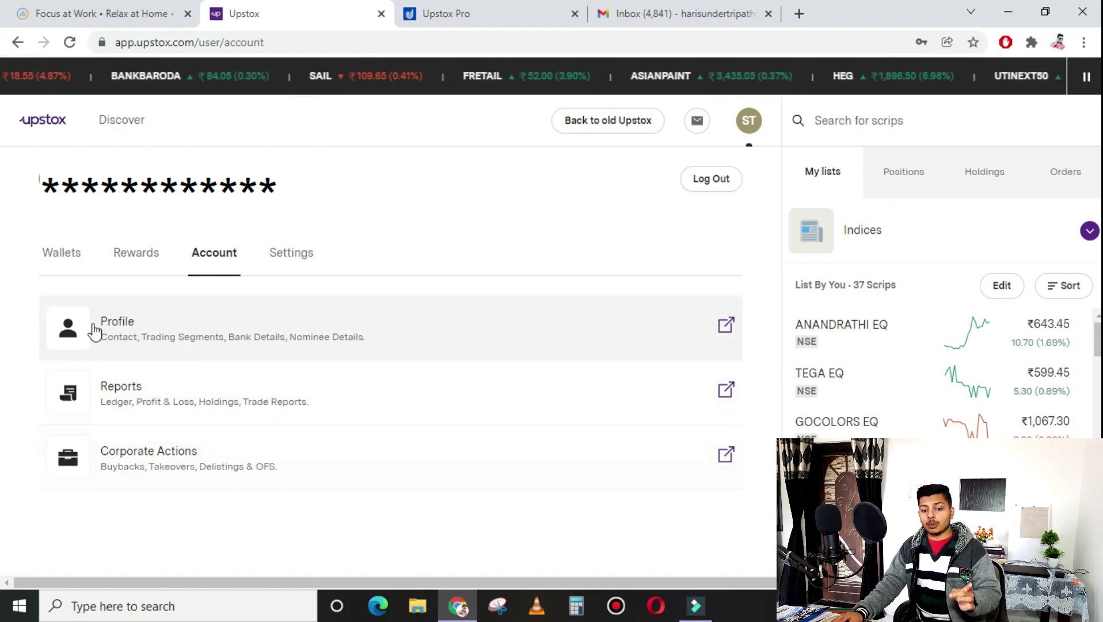
left_click(724, 326)
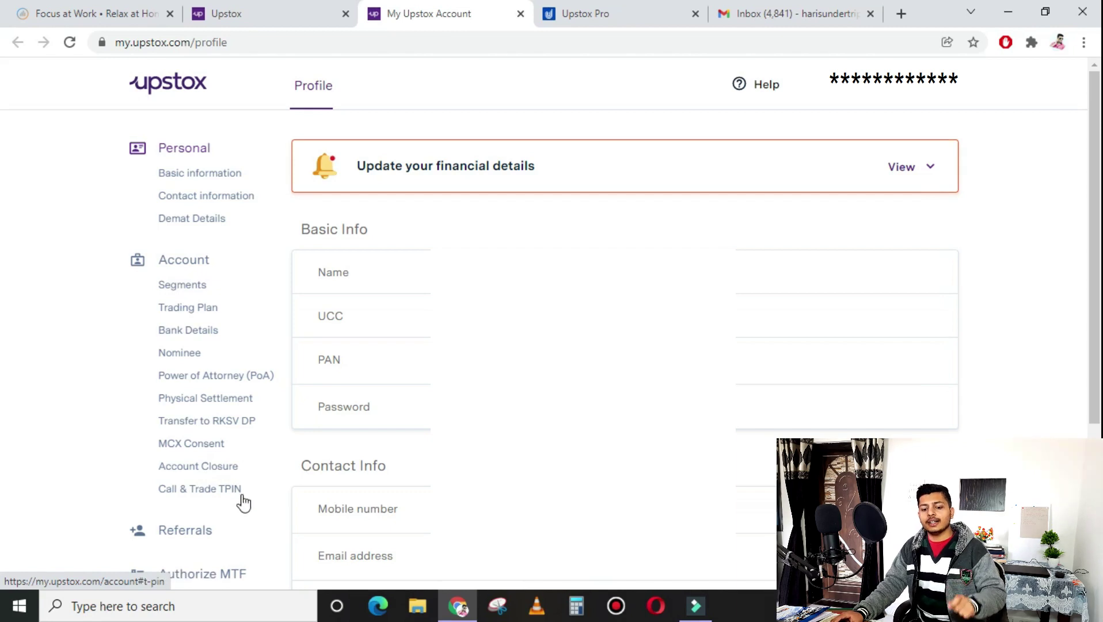
left_click(213, 473)
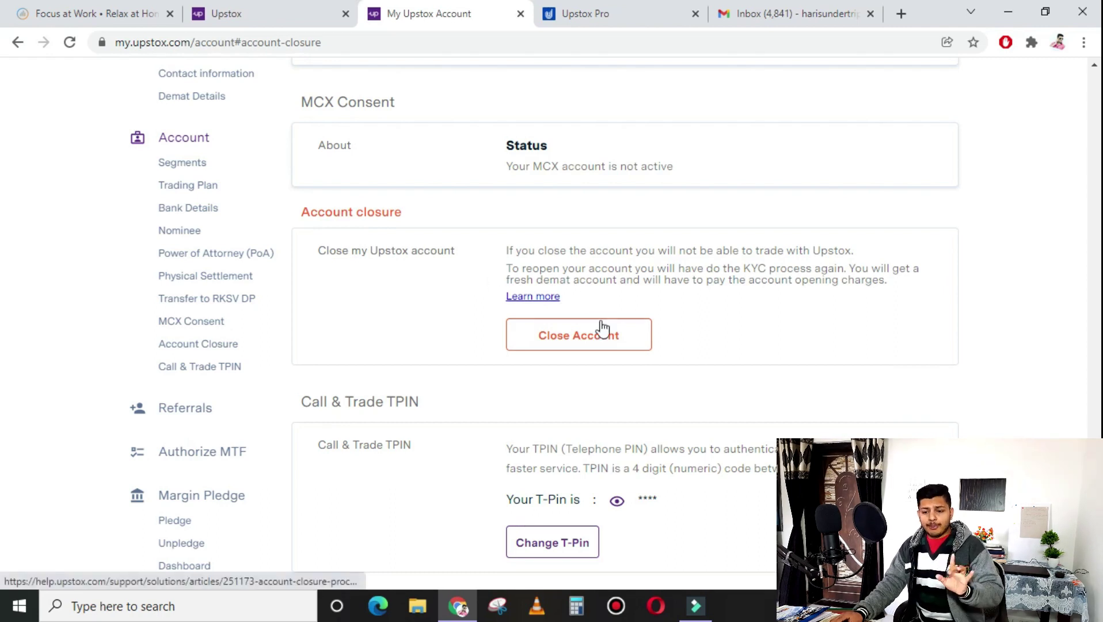
left_click(554, 349)
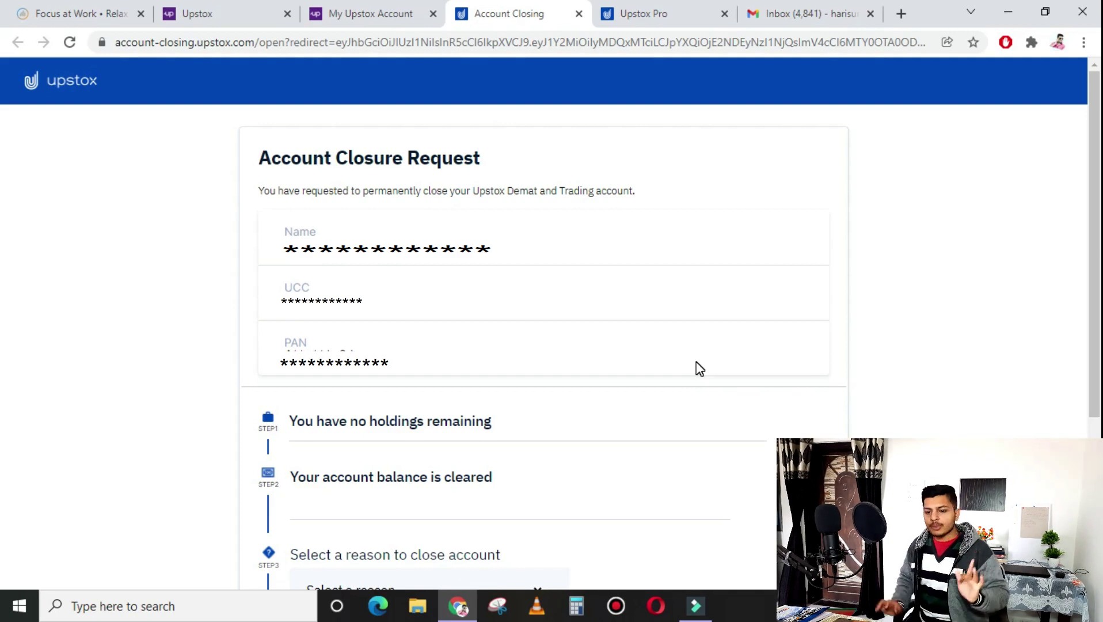
- Choose "No time to focus on trading" as the reason for closing the account
scroll(681, 393, "down", 4)
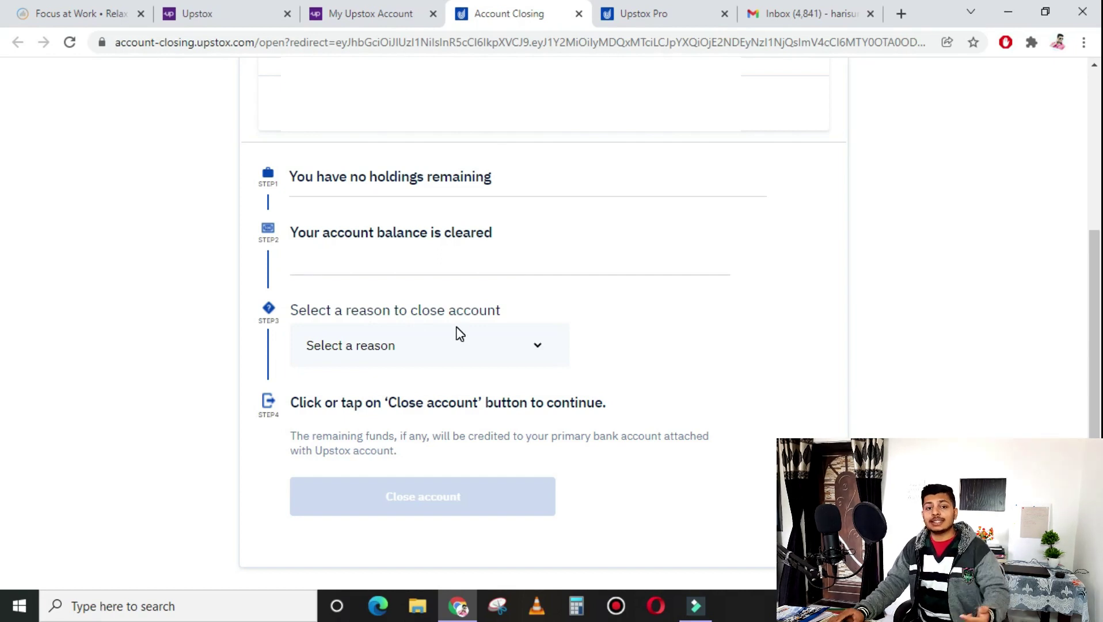
left_click(537, 345)
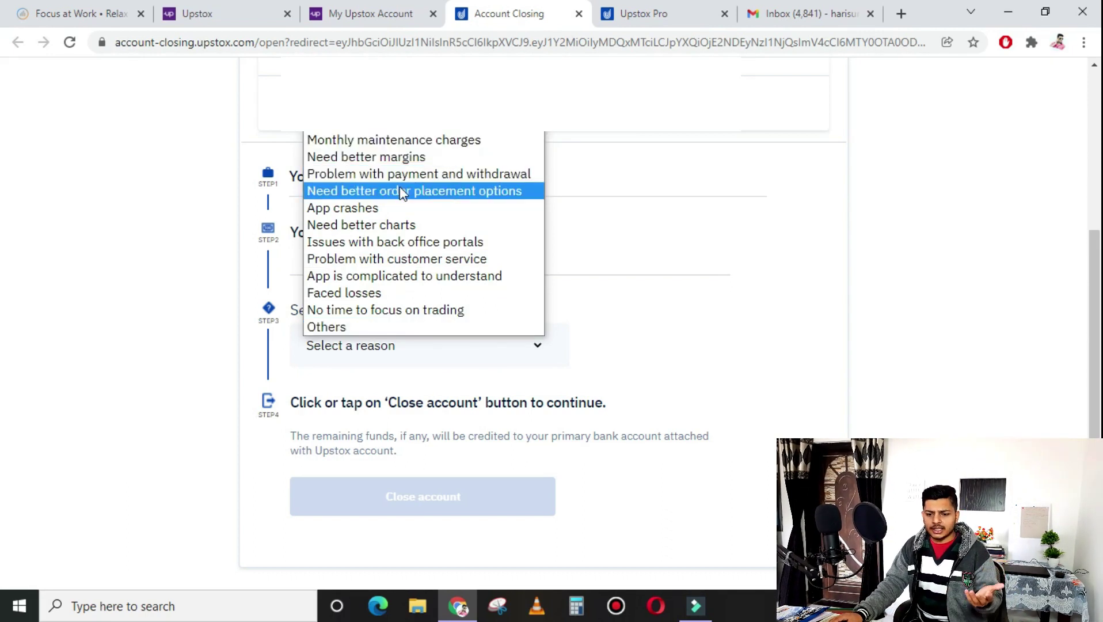
left_click(377, 314)
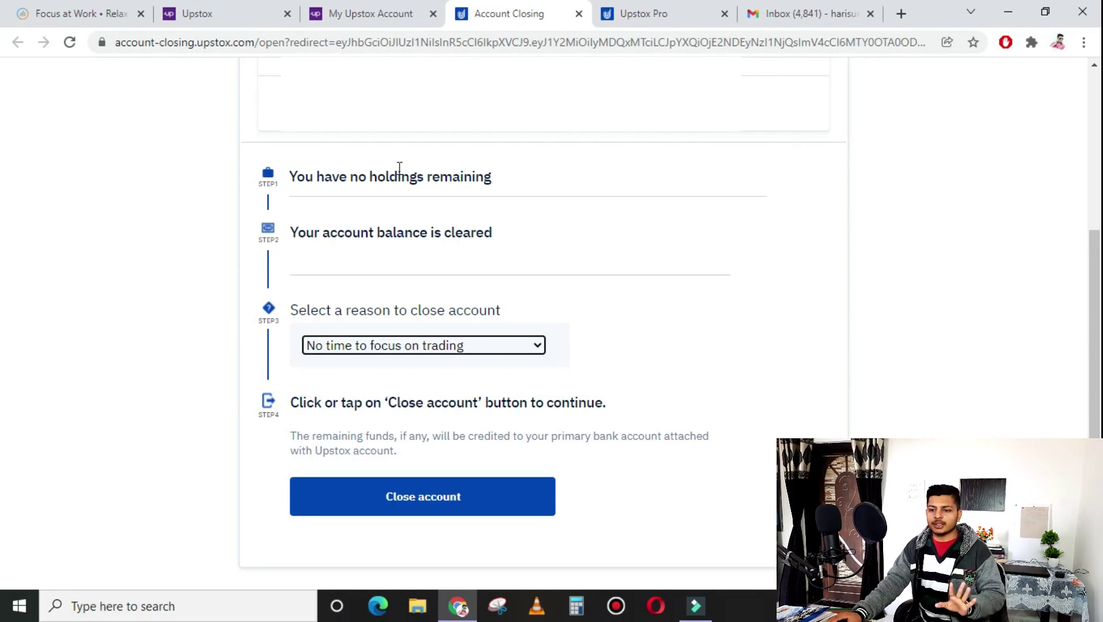
- Close the account closure request page and switch to Upstox Pro
left_click(650, 8)
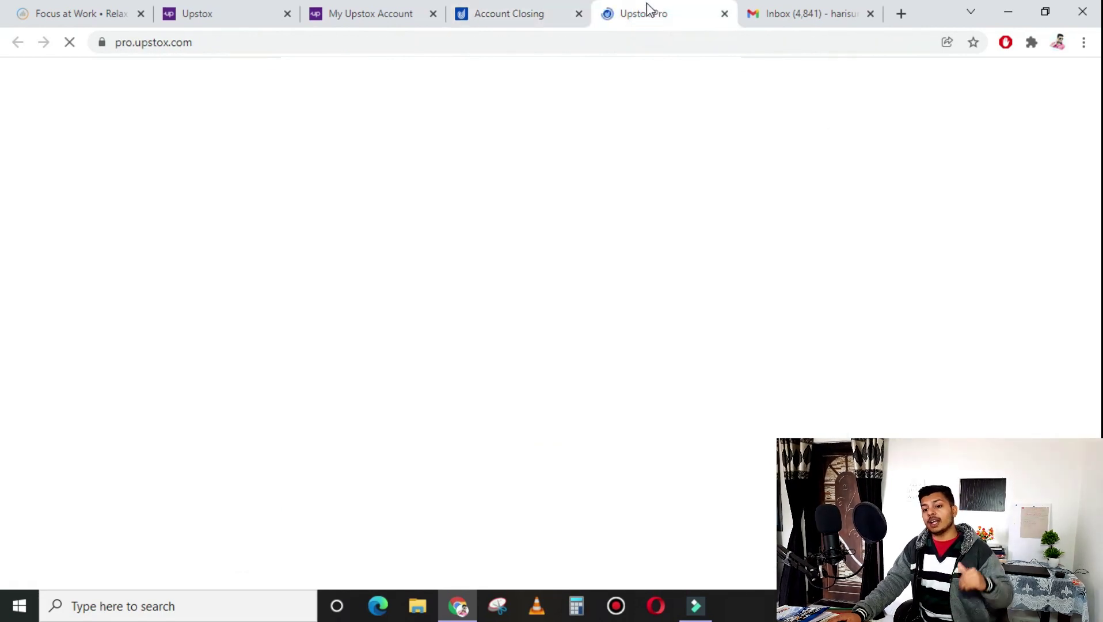
left_click(528, 22)
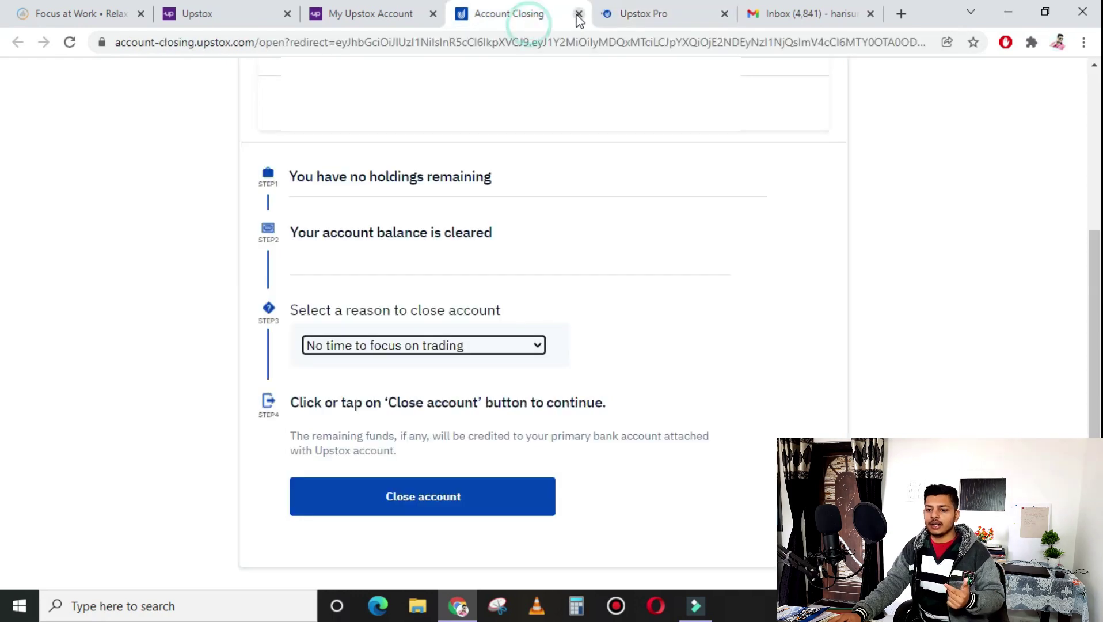
left_click(579, 13)
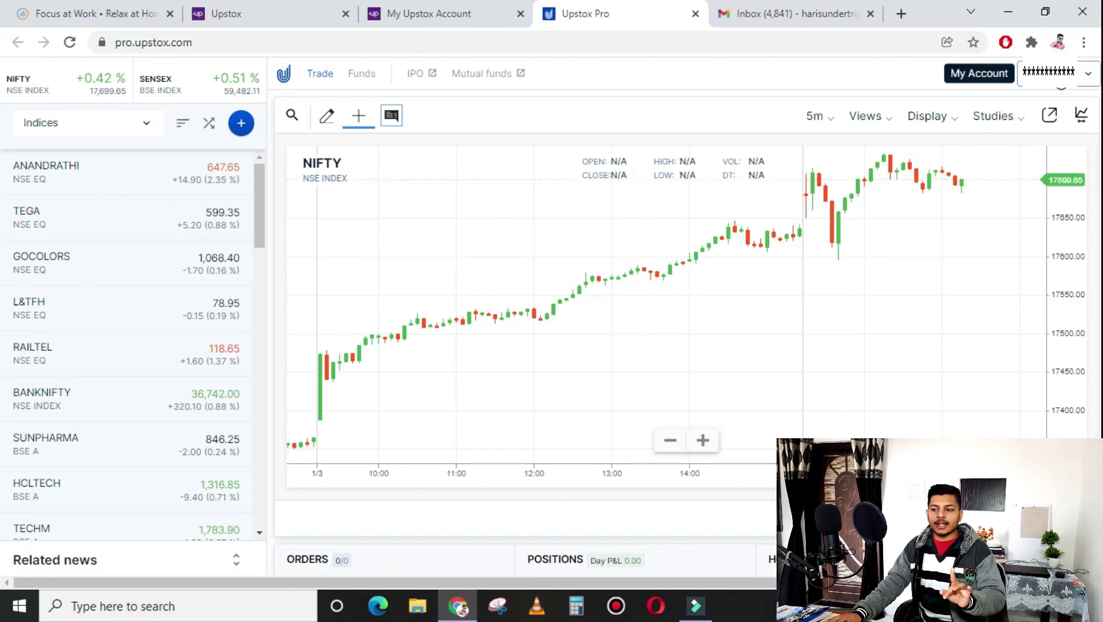
- From Upstox Pro, go to the My Account profile and open the closure request form in its Account Closure section
left_click(1053, 73)
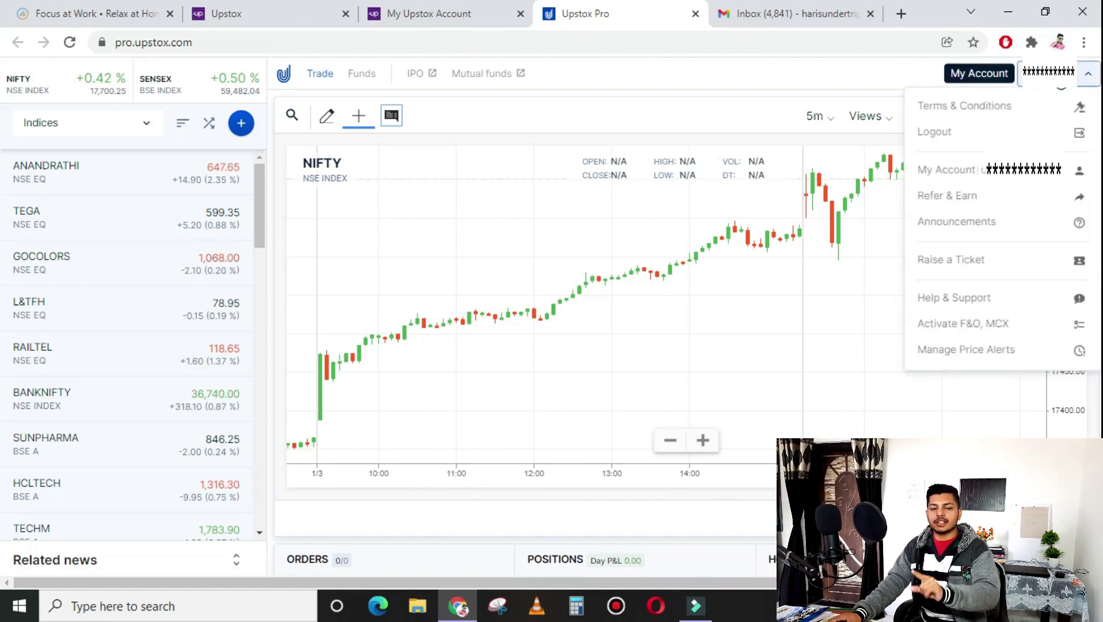
left_click(972, 173)
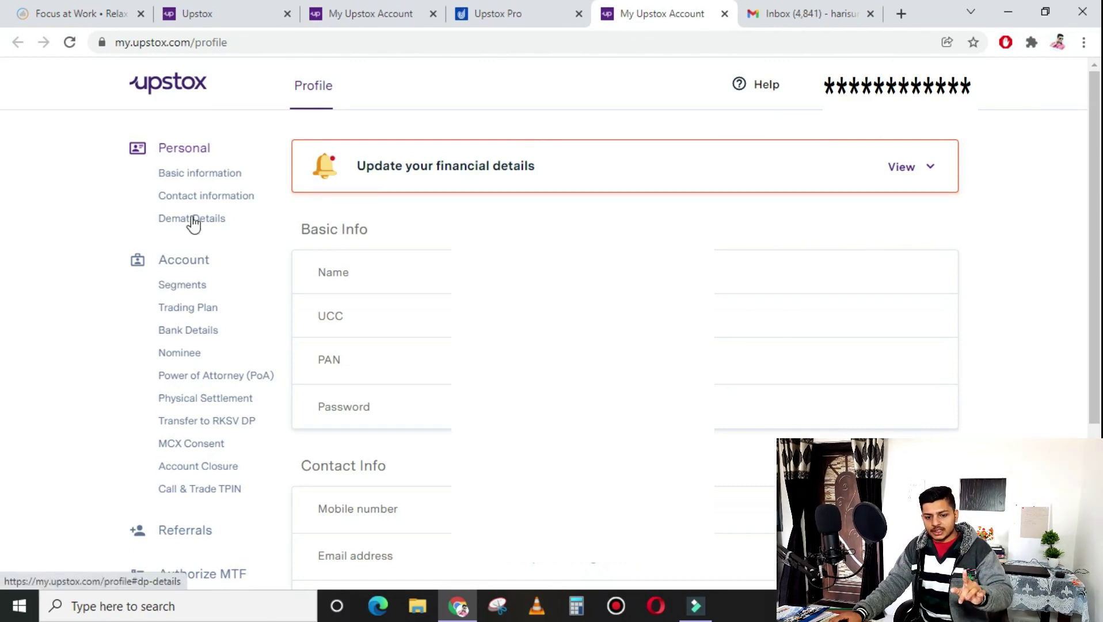
left_click(195, 467)
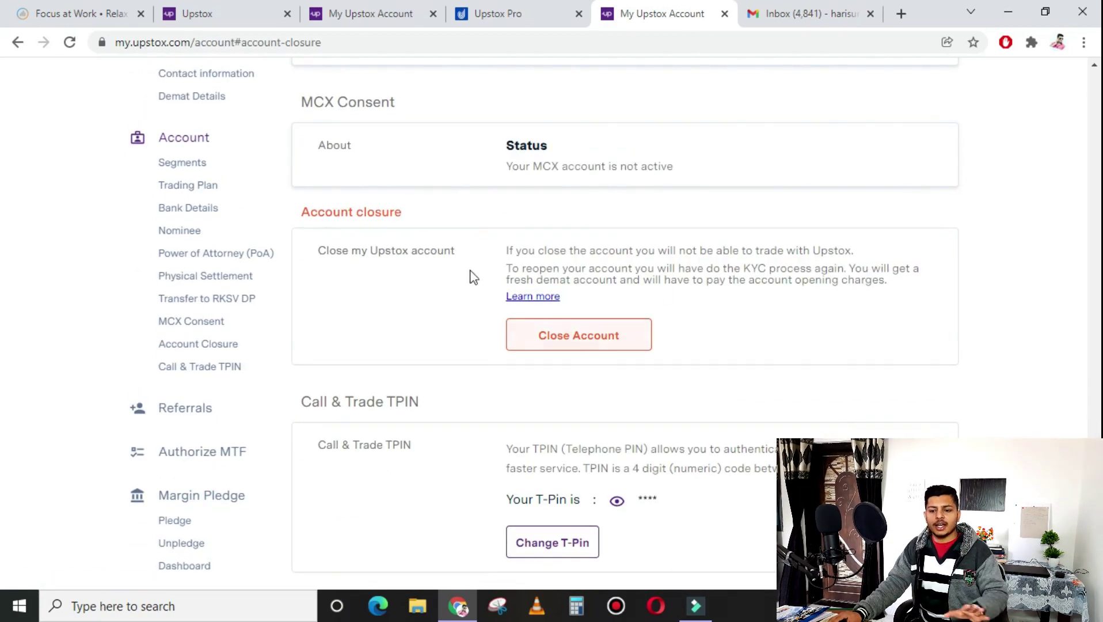
left_click(589, 333)
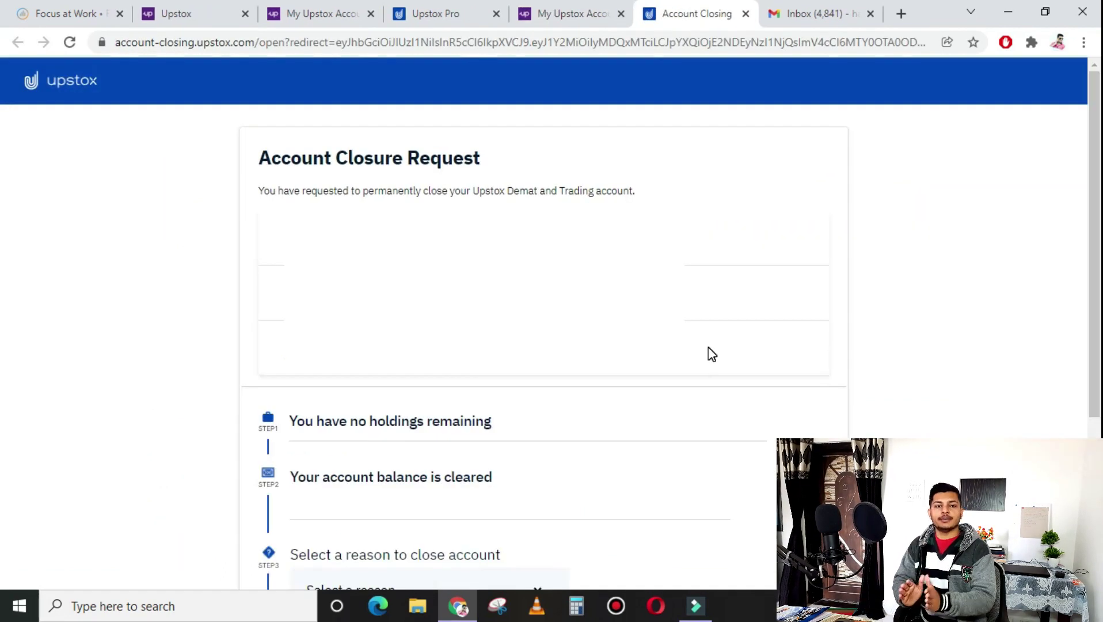
- Set the closure reason to "No time to focus on trading" in the newly opened request form
scroll(708, 353, "down", 4)
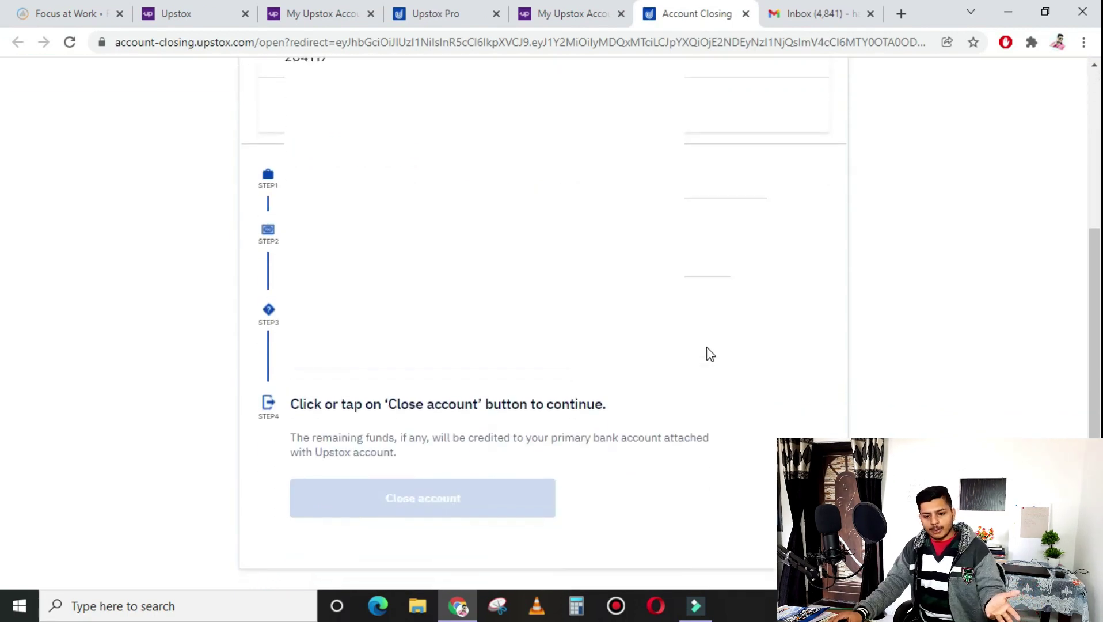
left_click(517, 342)
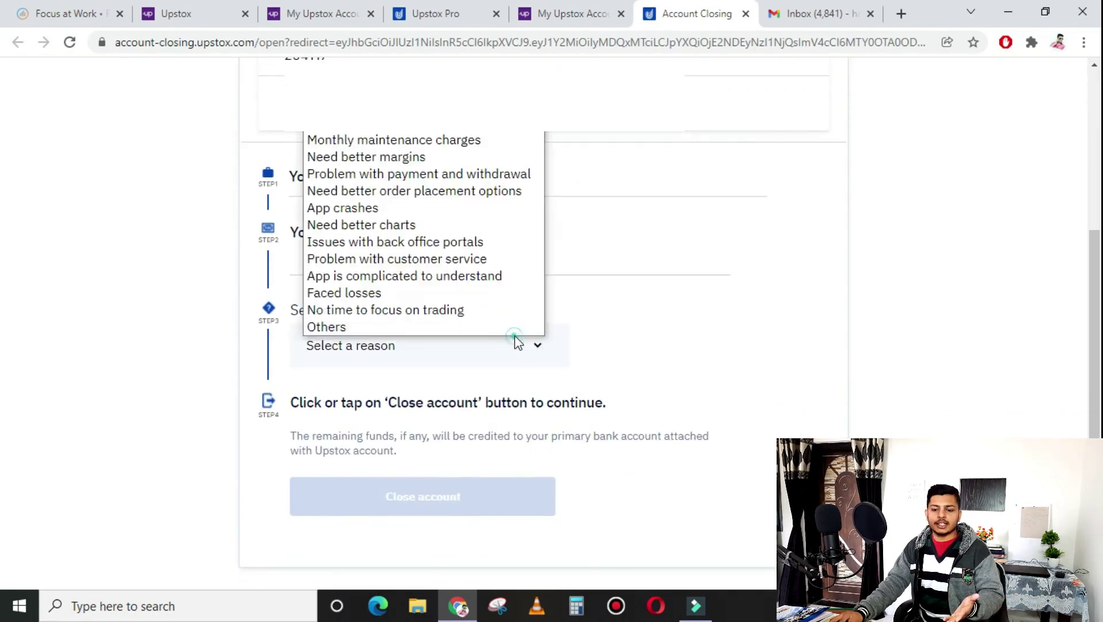
left_click(431, 312)
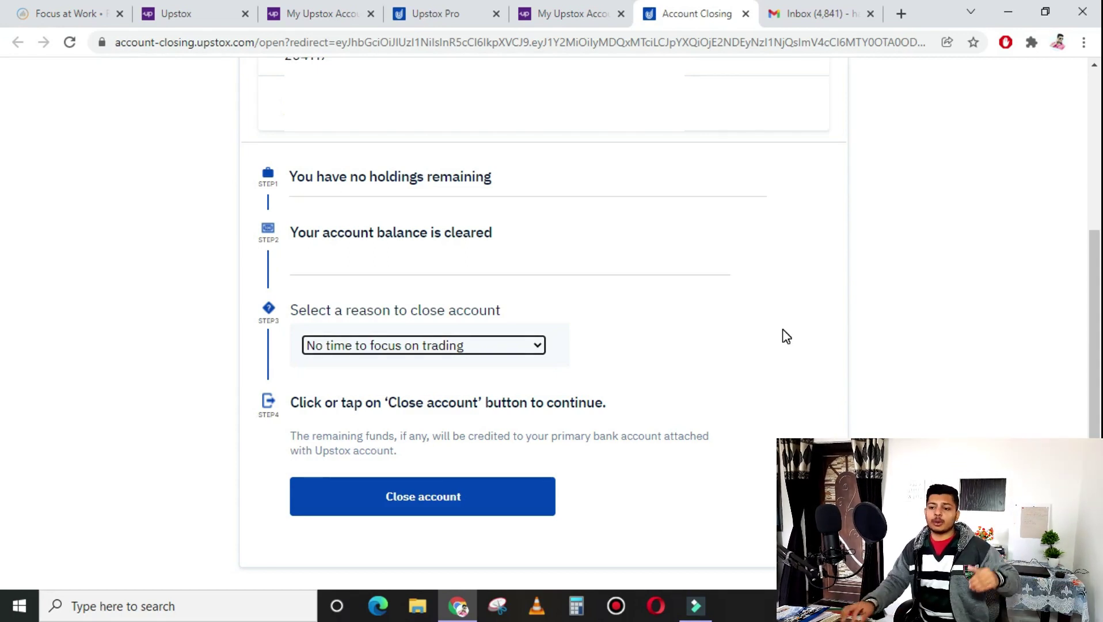
- In Gmail, address the new message to Upstox's support e-mail, enter the subject "i want to close my acount", and start the message body
left_click(775, 14)
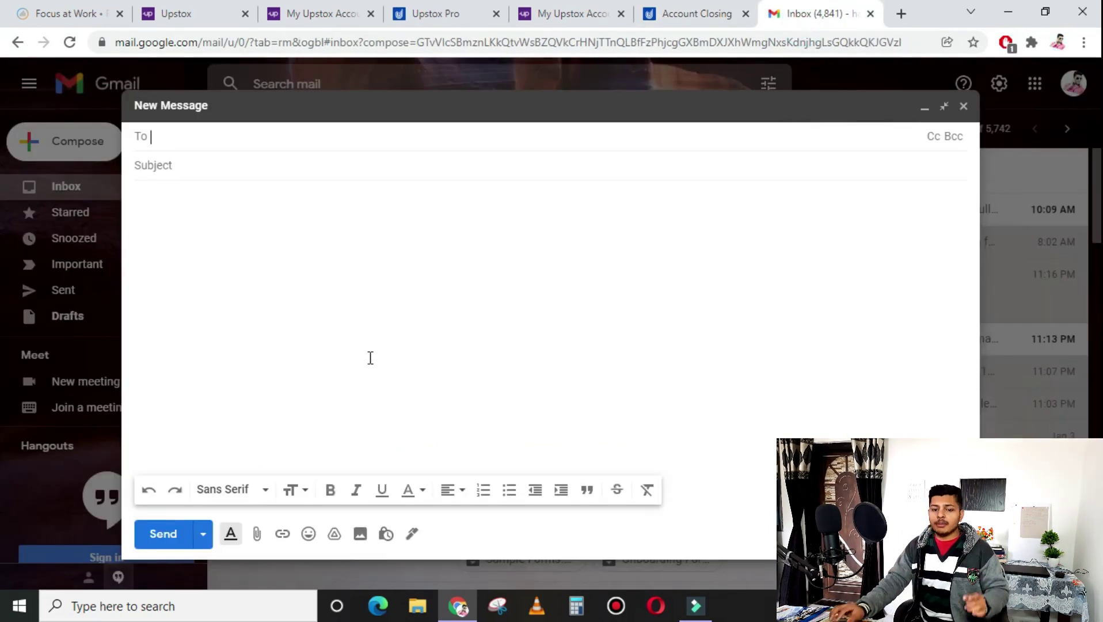
left_click(174, 140)
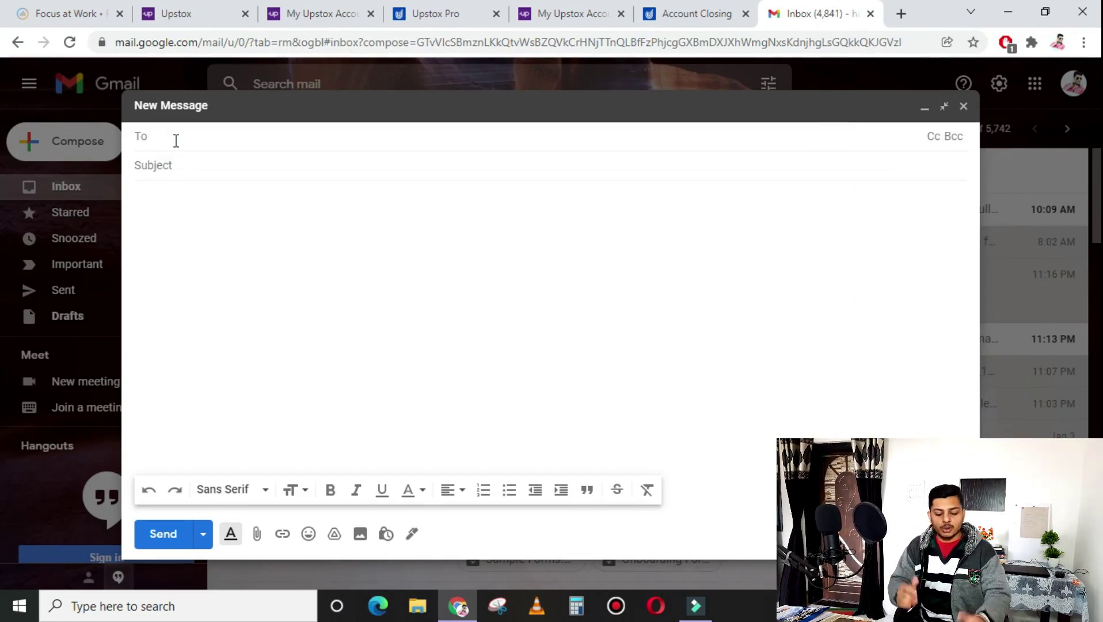
key("ctrl+v")
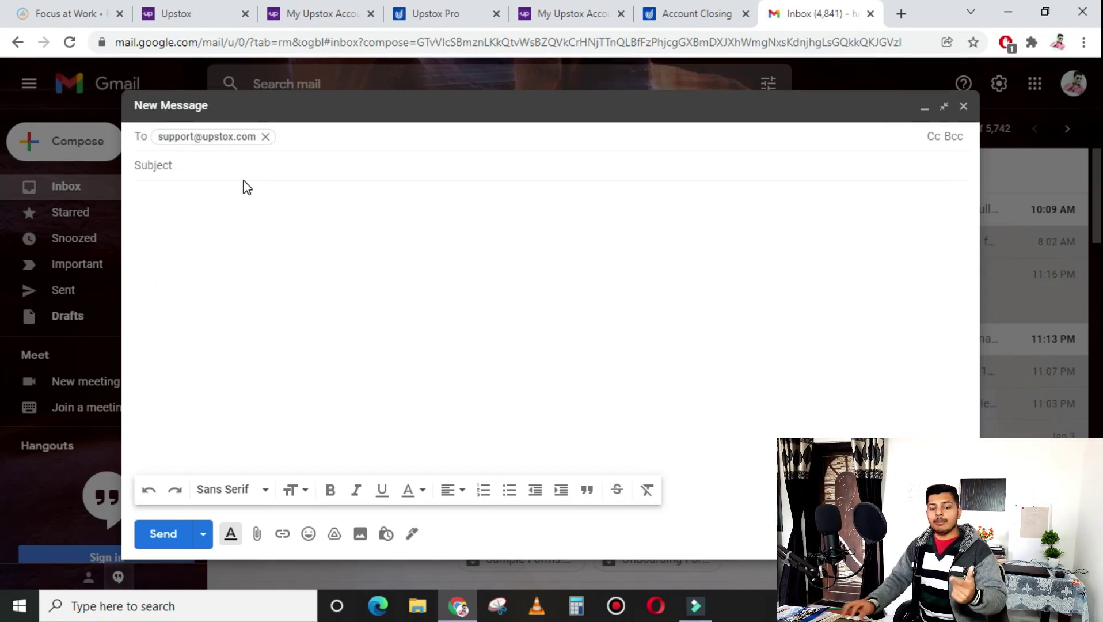
left_click(194, 167)
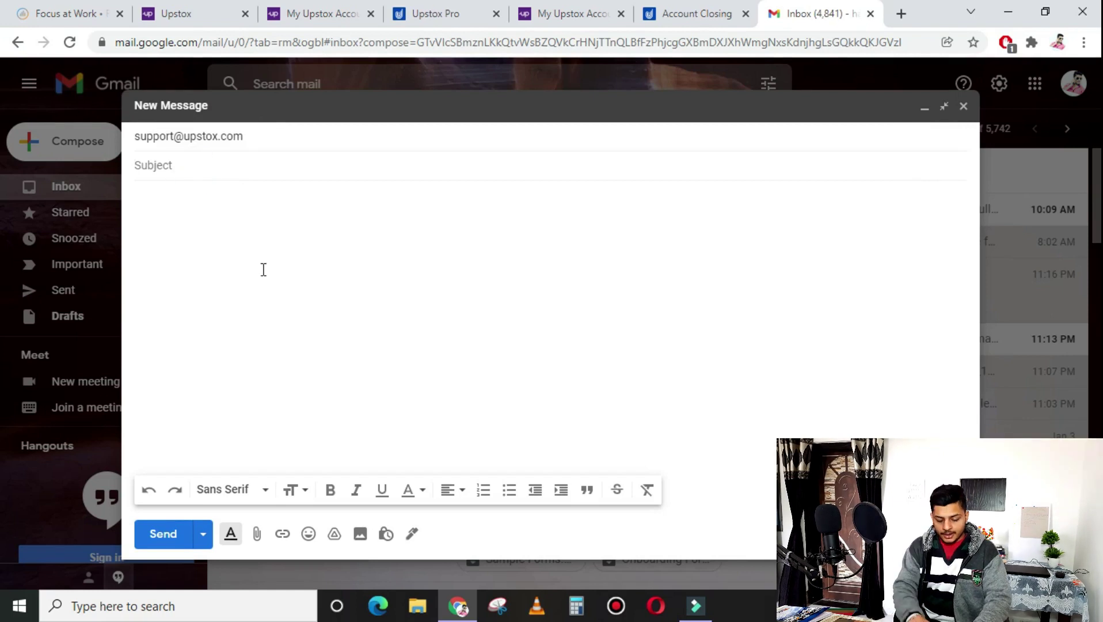
type("i want to close my acount")
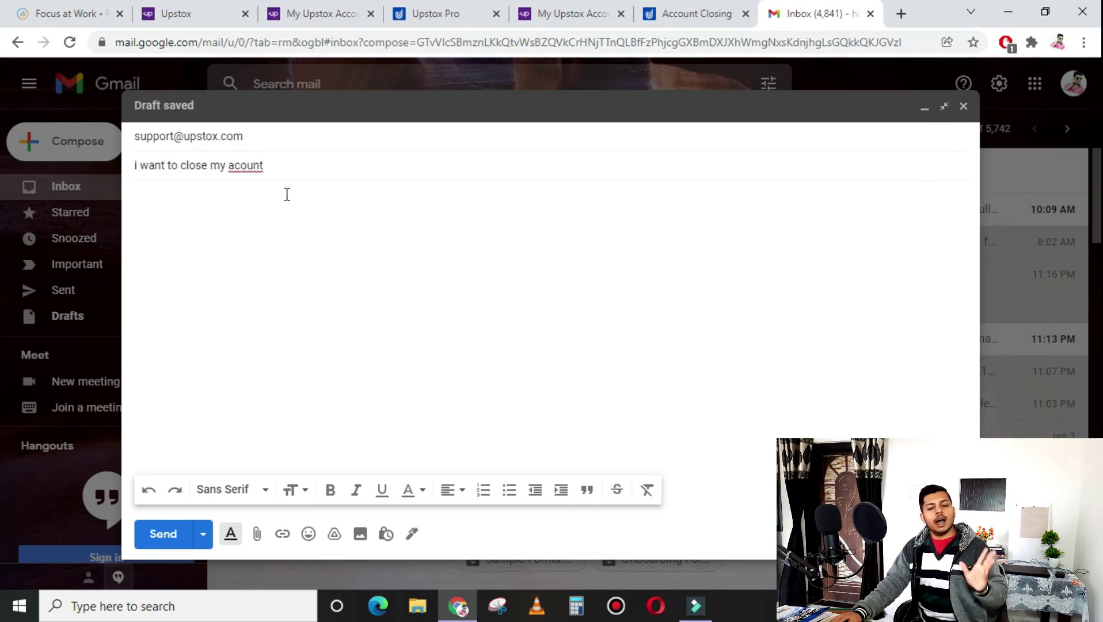
left_click(194, 205)
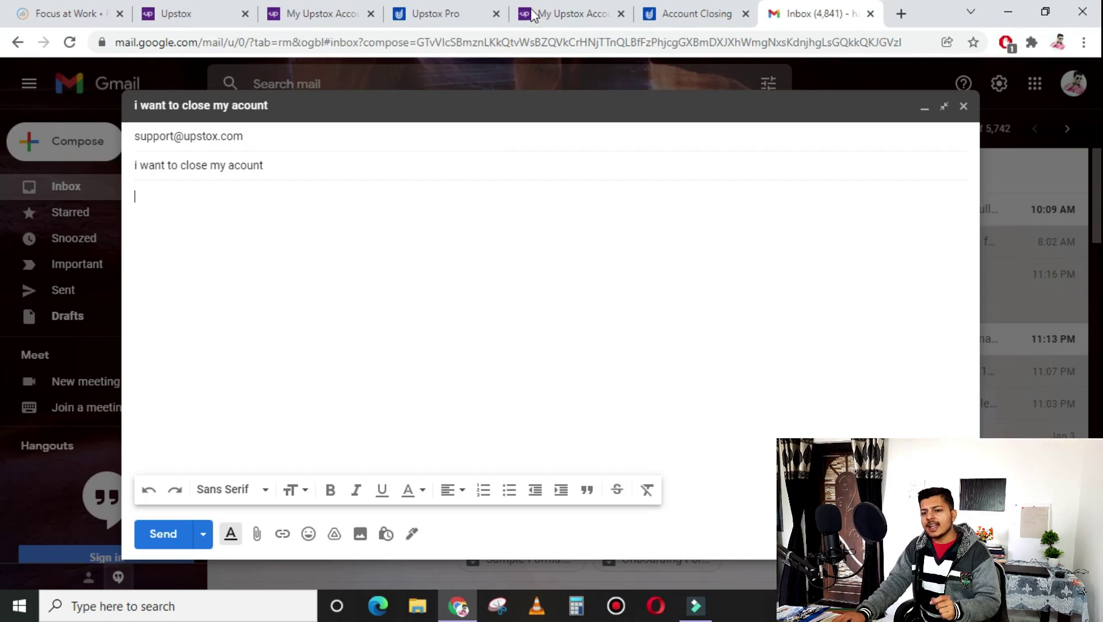
- Return to the account closure request page and review its account details and closure steps
left_click(684, 10)
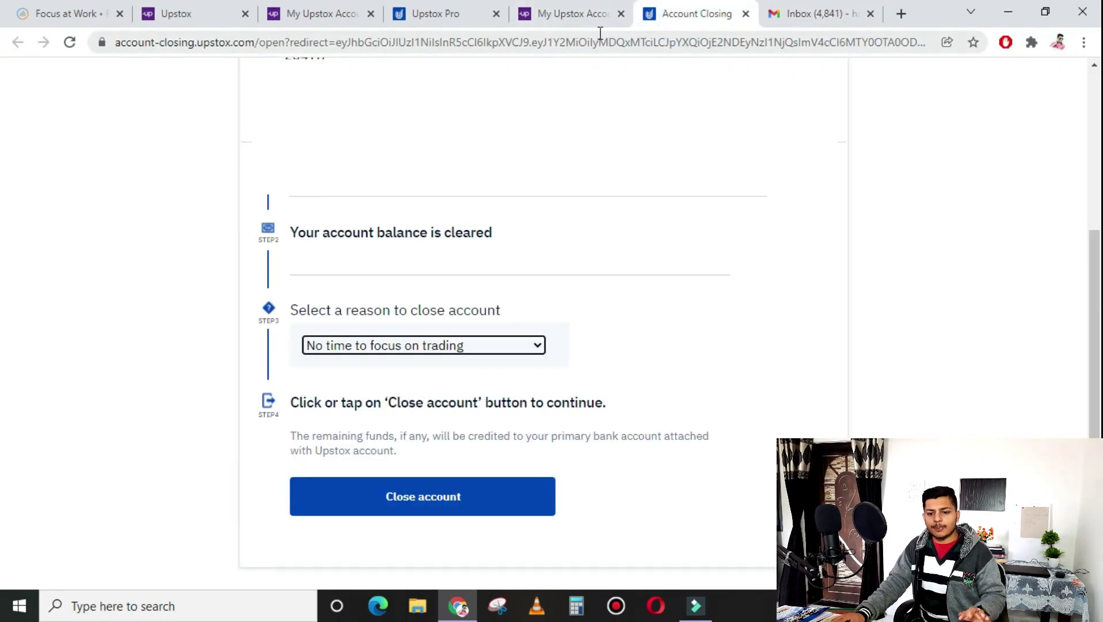
scroll(615, 377, "up", 5)
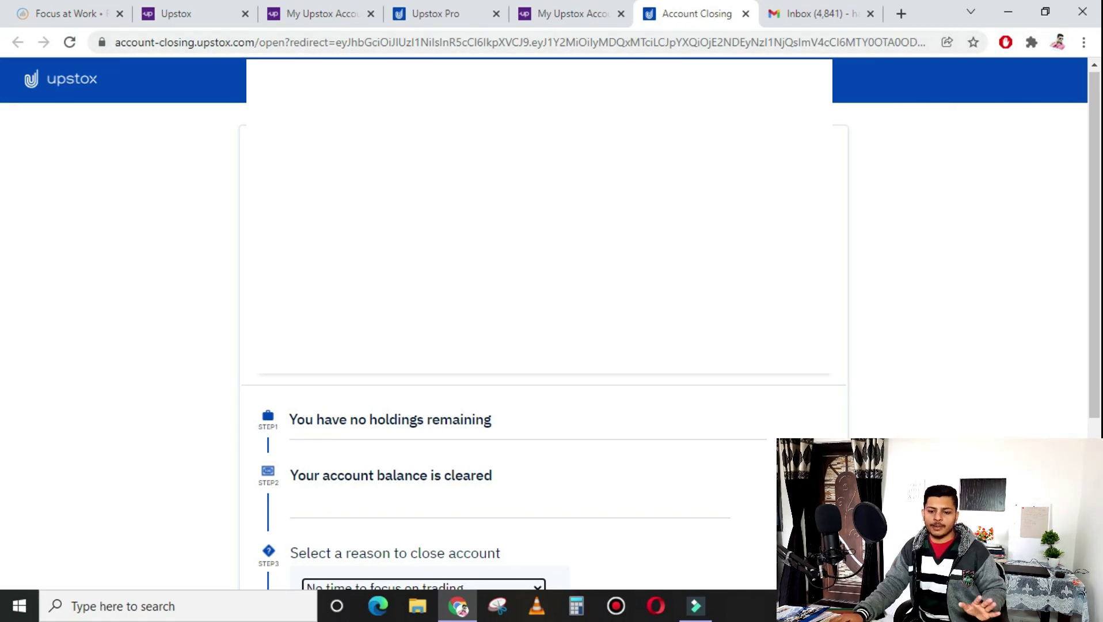
scroll(575, 317, "down", 4)
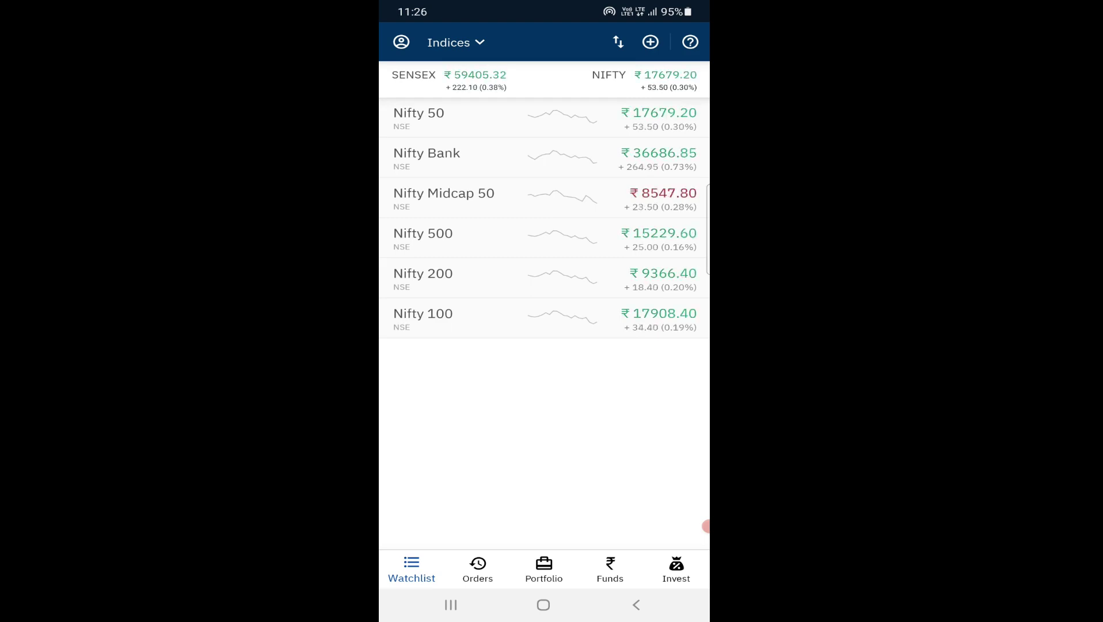
- In the Upstox mobile app, open the account page from the user profile and start closing the account under Account closure
left_click(401, 42)
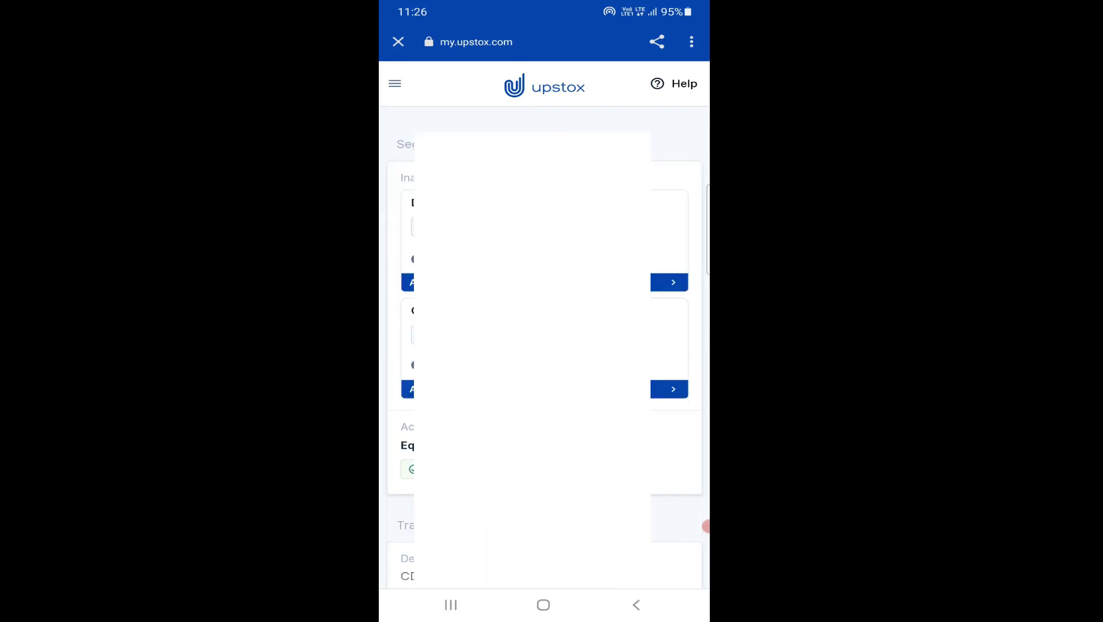
scroll(544, 322, "down", 15)
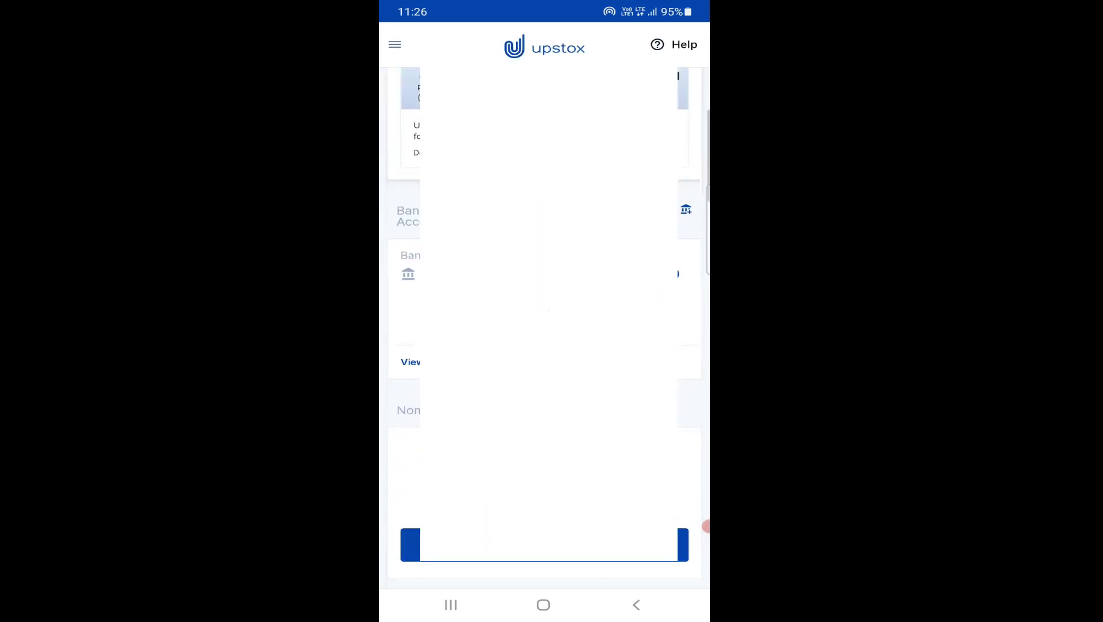
scroll(544, 322, "down", 15)
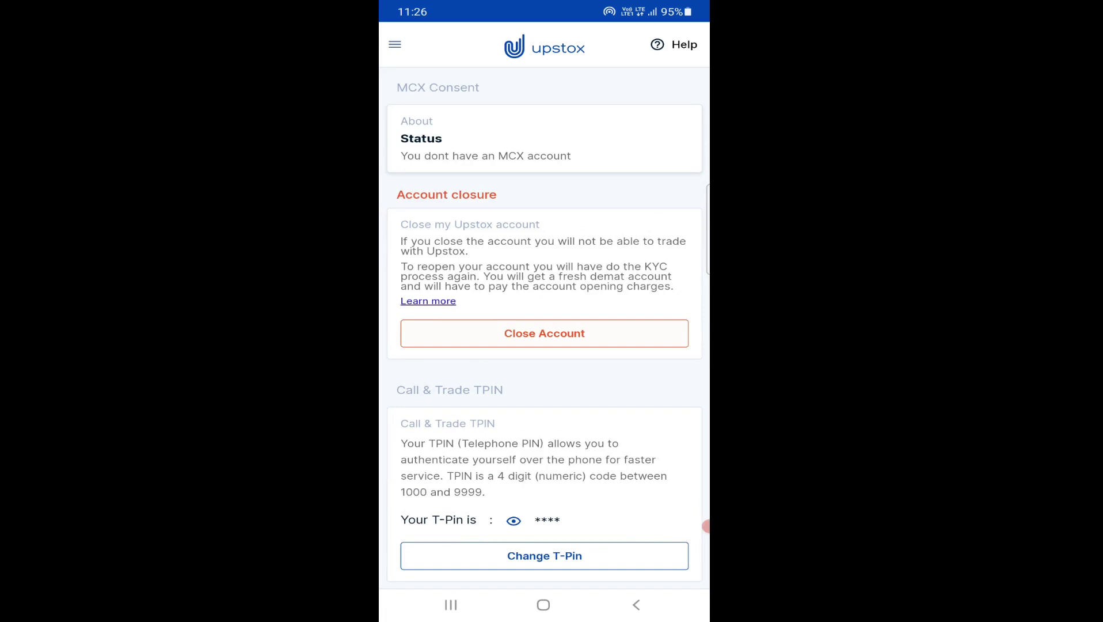
left_click(544, 334)
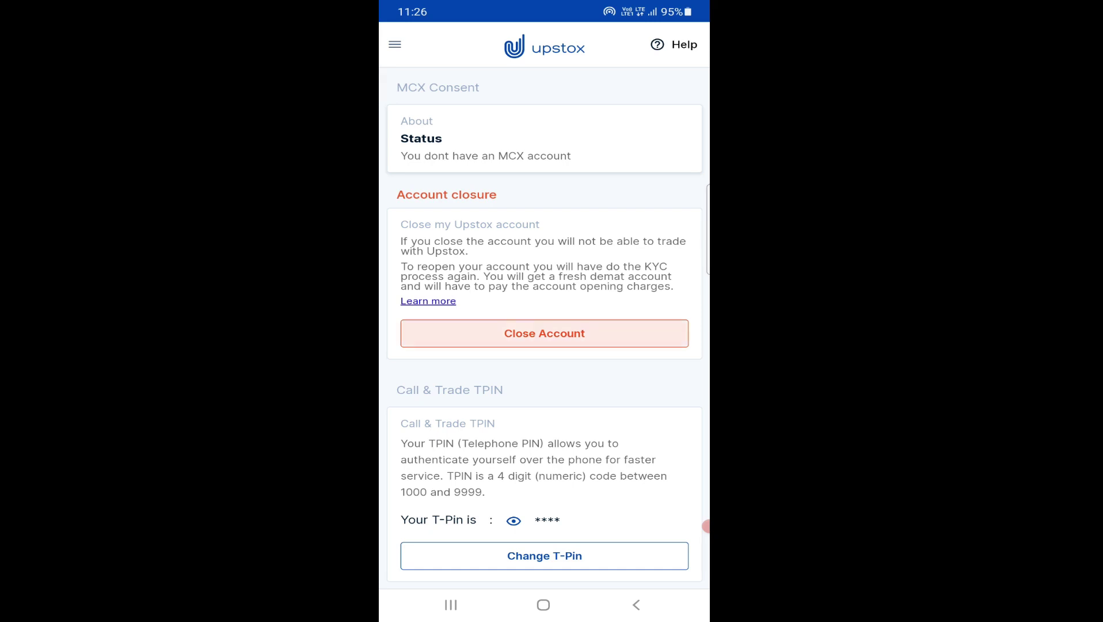